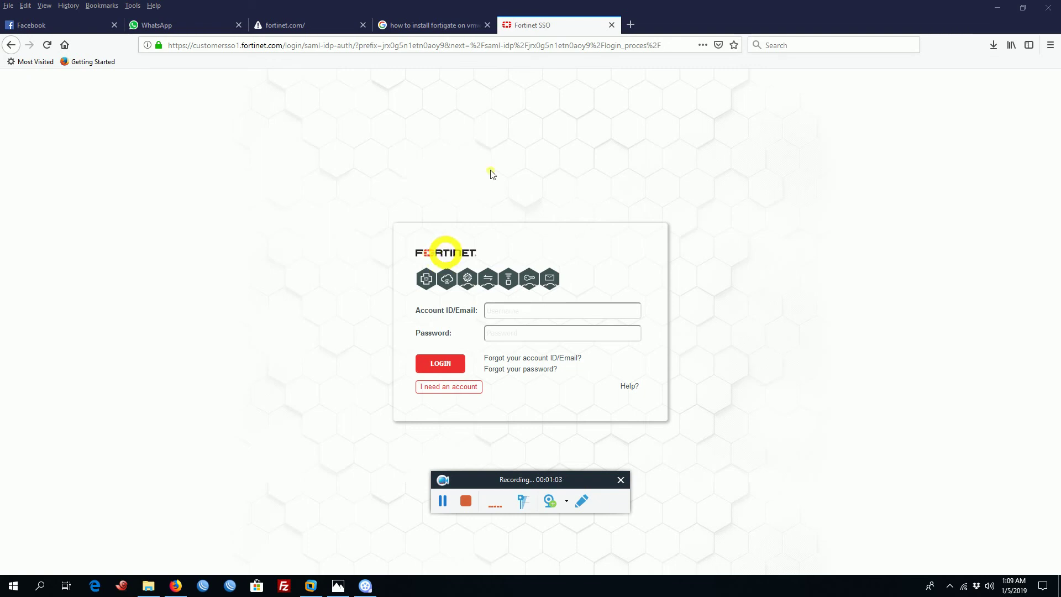
# Open support.fortinet.com in a new browser tab and close the previous Fortinet SSO tab.
pyautogui.click(633, 24)
pyautogui.write('c')
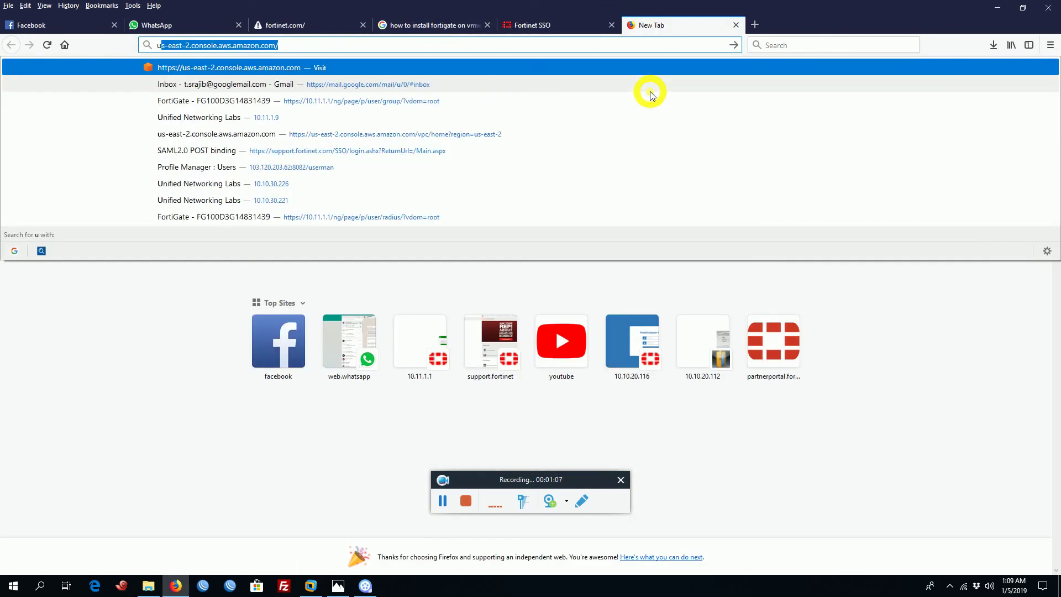
pyautogui.press('BackSpace')
pyautogui.press('Escape')
pyautogui.press('Escape')
pyautogui.write('support.fortinet')
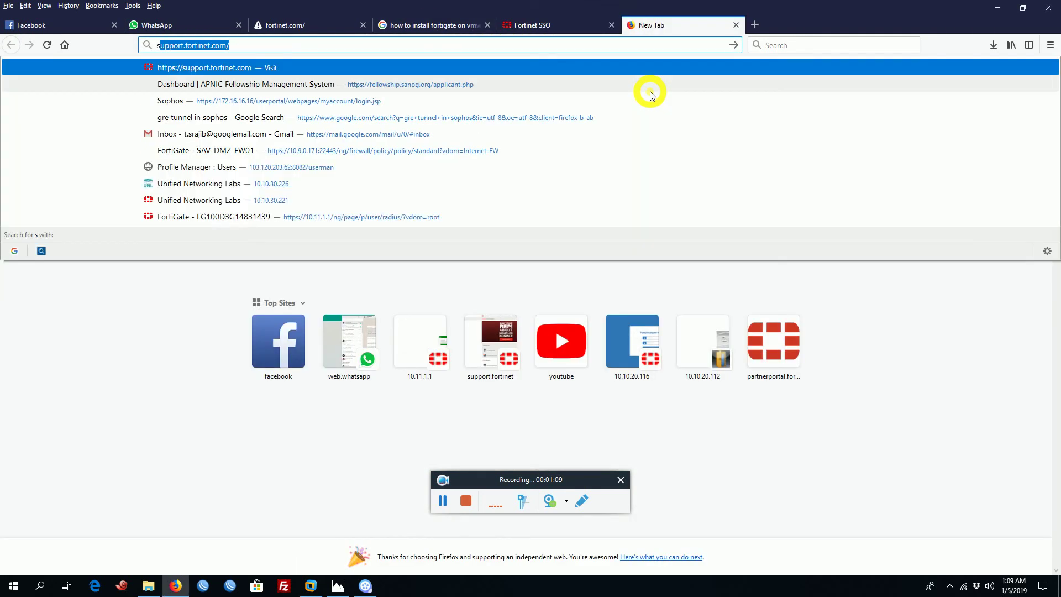
pyautogui.press('Return')
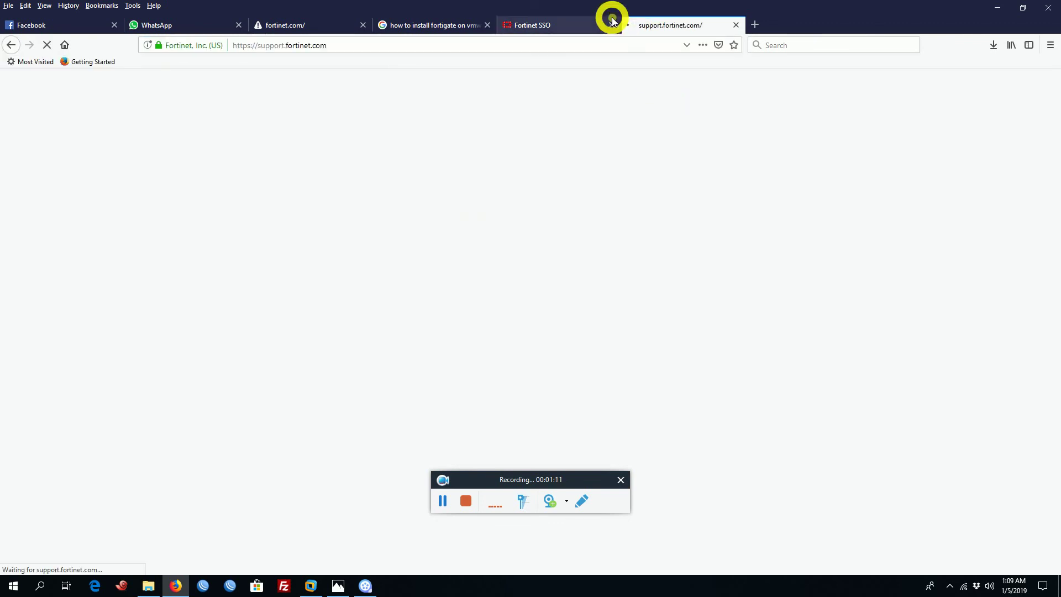
pyautogui.click(613, 25)
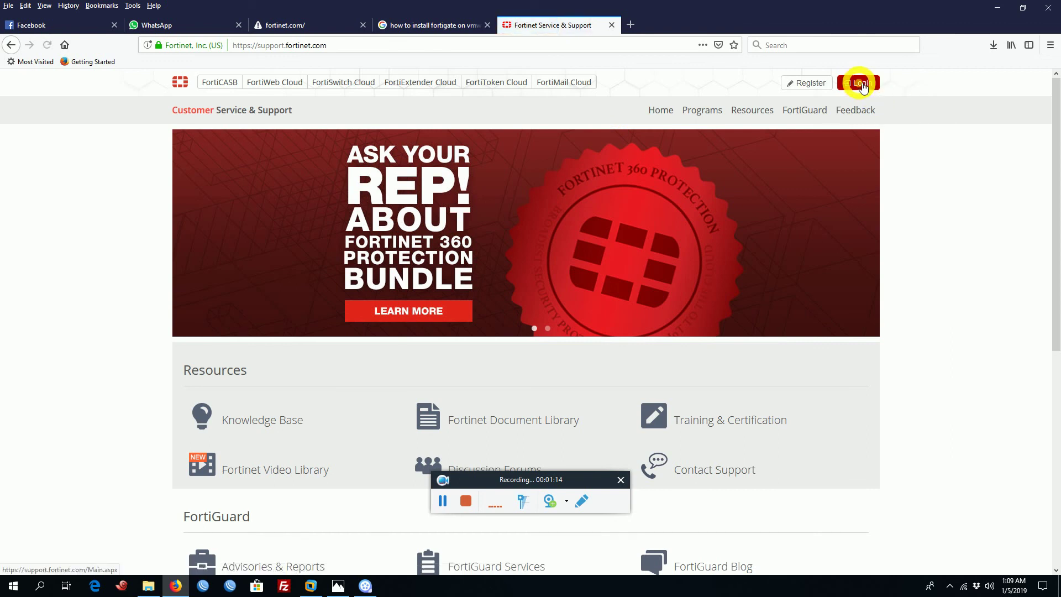
# Log in to the Fortinet support site with the saved account e-mail and password.
pyautogui.click(859, 82)
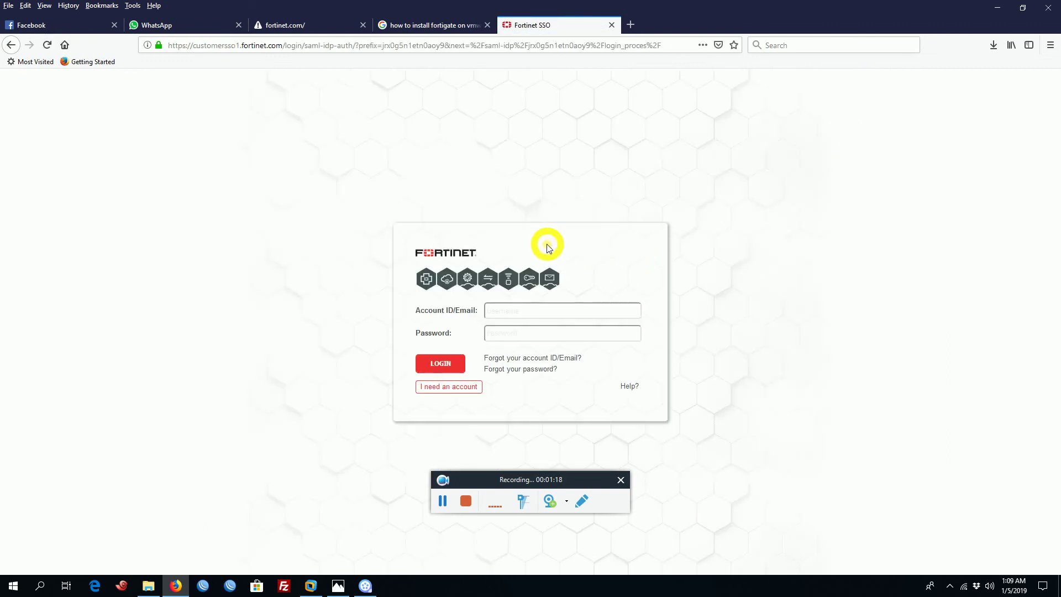
pyautogui.click(498, 310)
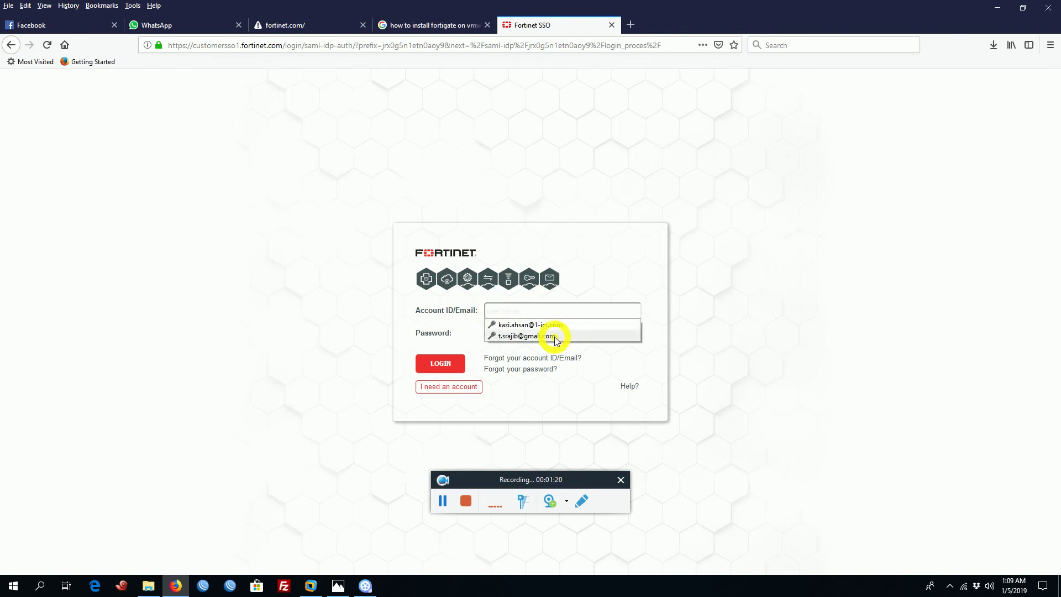
pyautogui.click(553, 336)
pyautogui.click(445, 363)
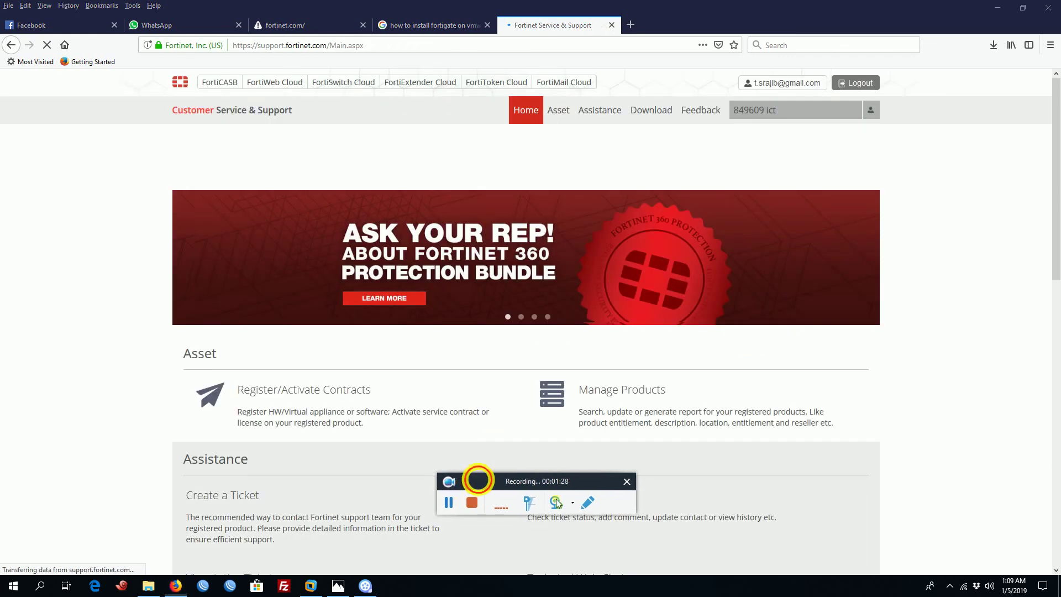
pyautogui.moveTo(489, 481); pyautogui.dragTo(885, 541)
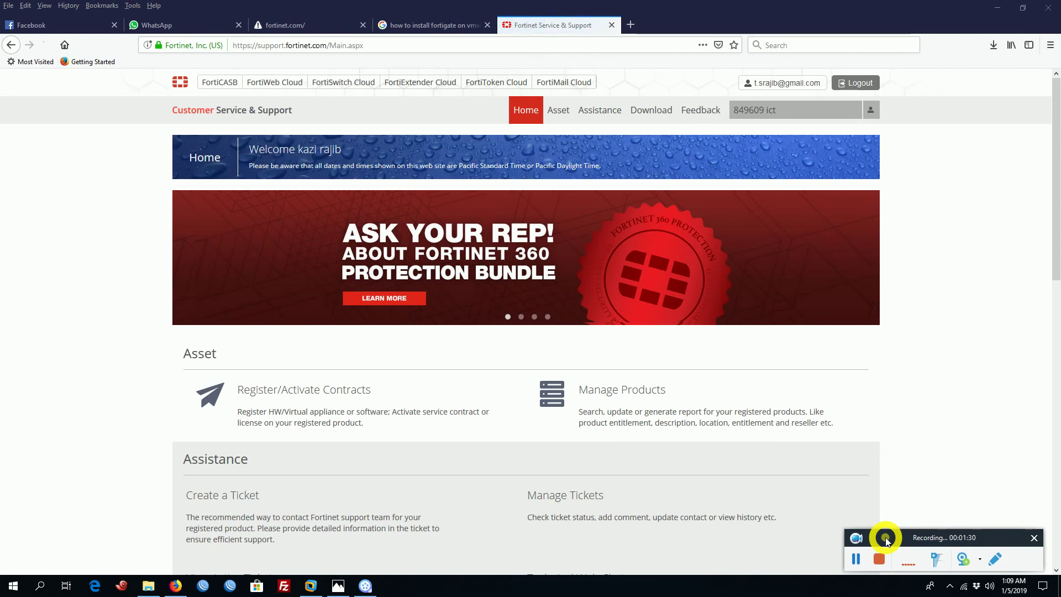
# Open the VM Images download page and select the VMWare ESXi platform for FortiGate.
pyautogui.moveTo(657, 108)
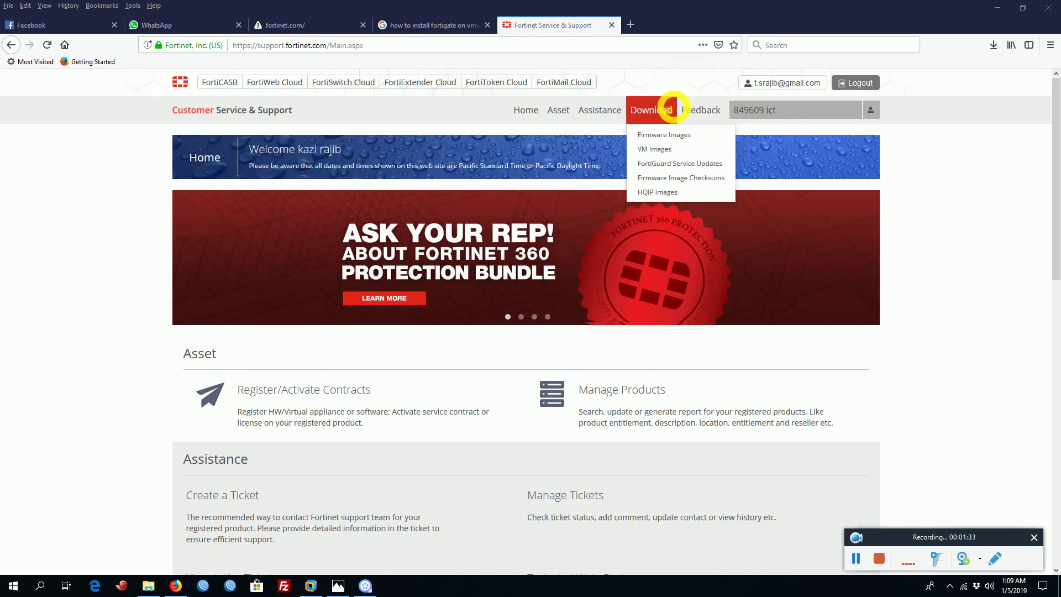
pyautogui.click(650, 151)
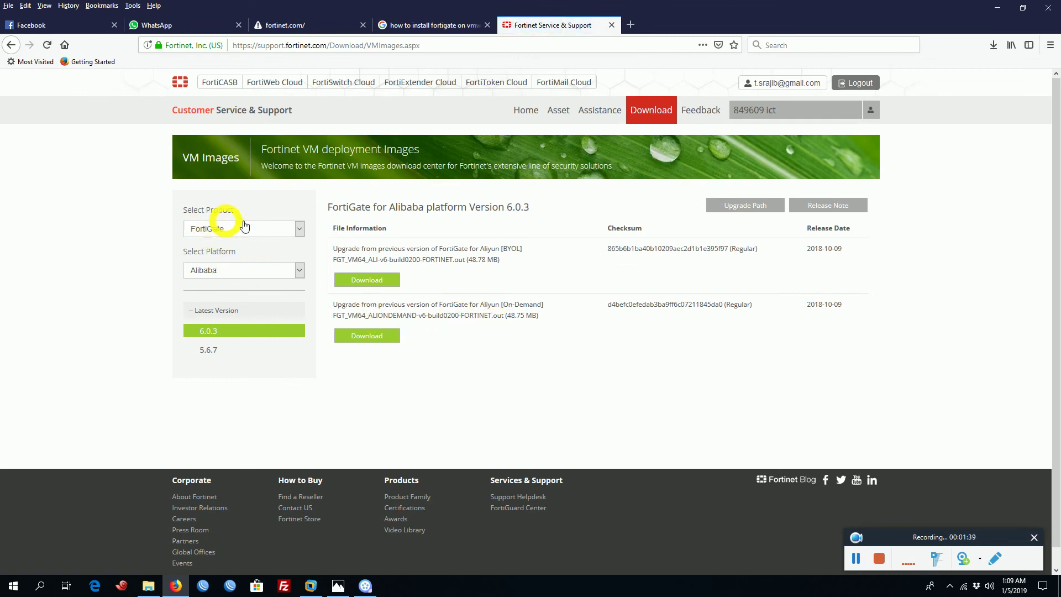
pyautogui.click(234, 274)
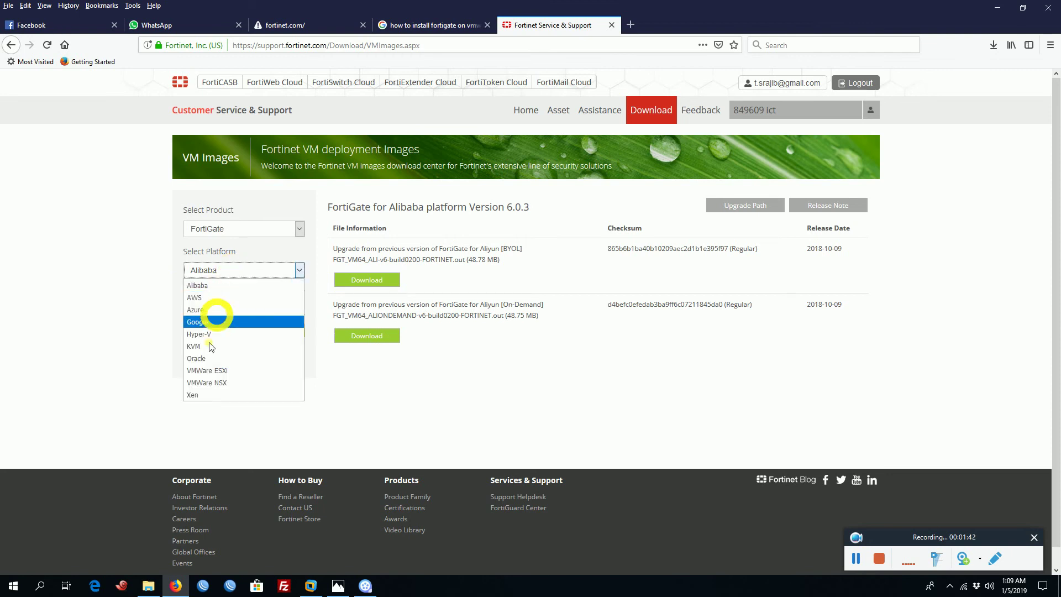
pyautogui.click(213, 371)
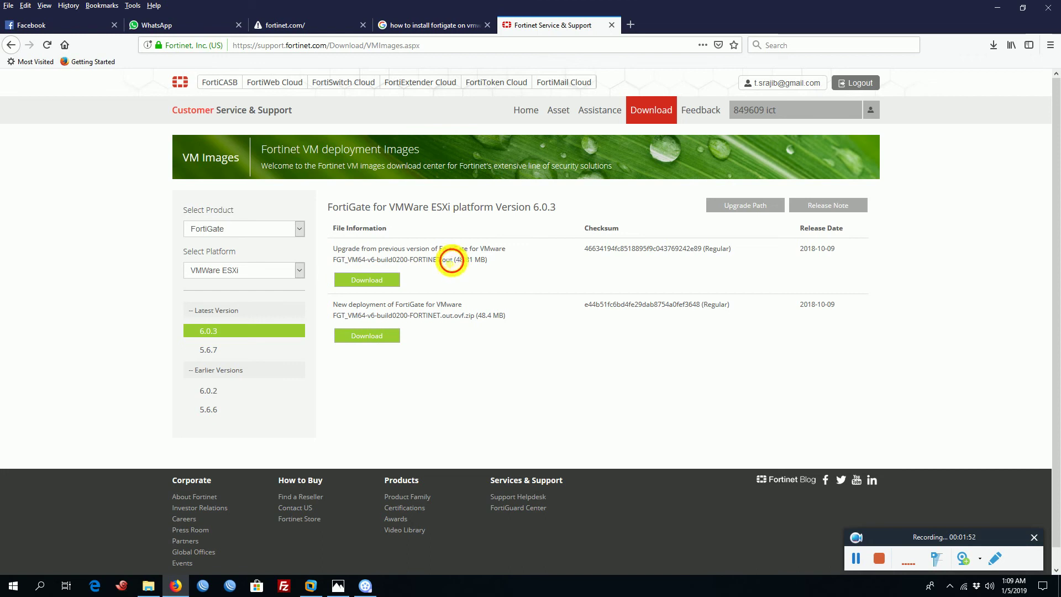
# Download the new-deployment package FGT_VM64-v6-build0200-FORTINET.out.ovf.zip for version 6.0.3 and check the download progress.
pyautogui.moveTo(453, 260); pyautogui.dragTo(334, 259)
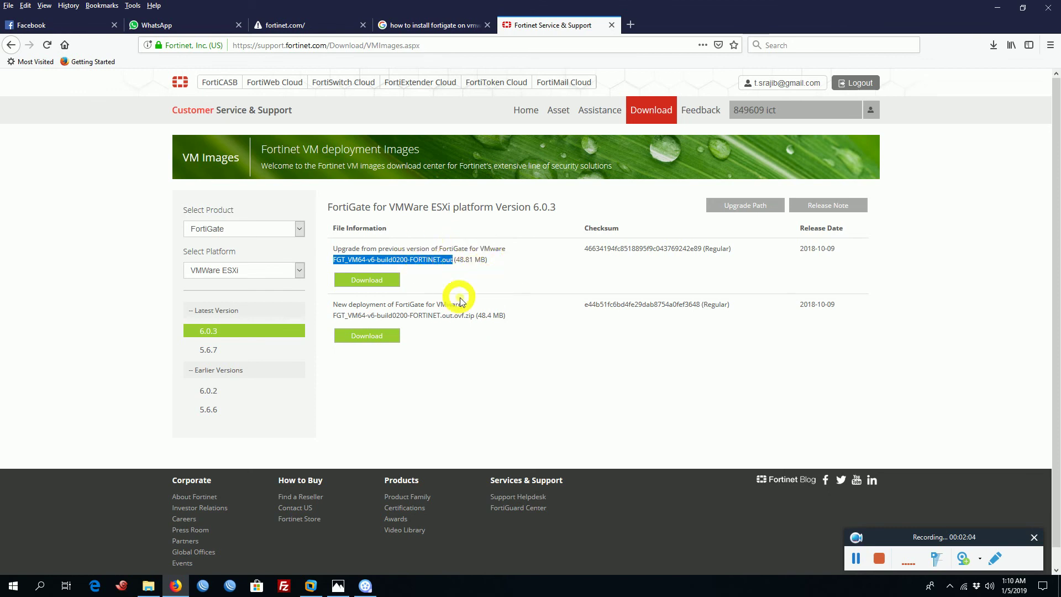
pyautogui.click(370, 337)
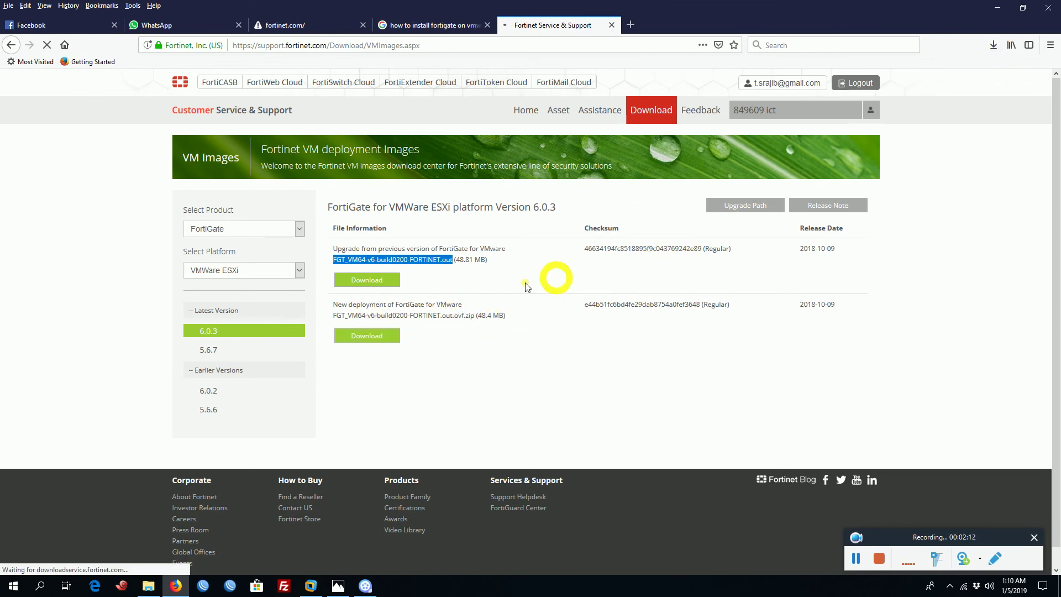
pyautogui.moveTo(915, 391); pyautogui.dragTo(894, 253)
pyautogui.click(952, 404)
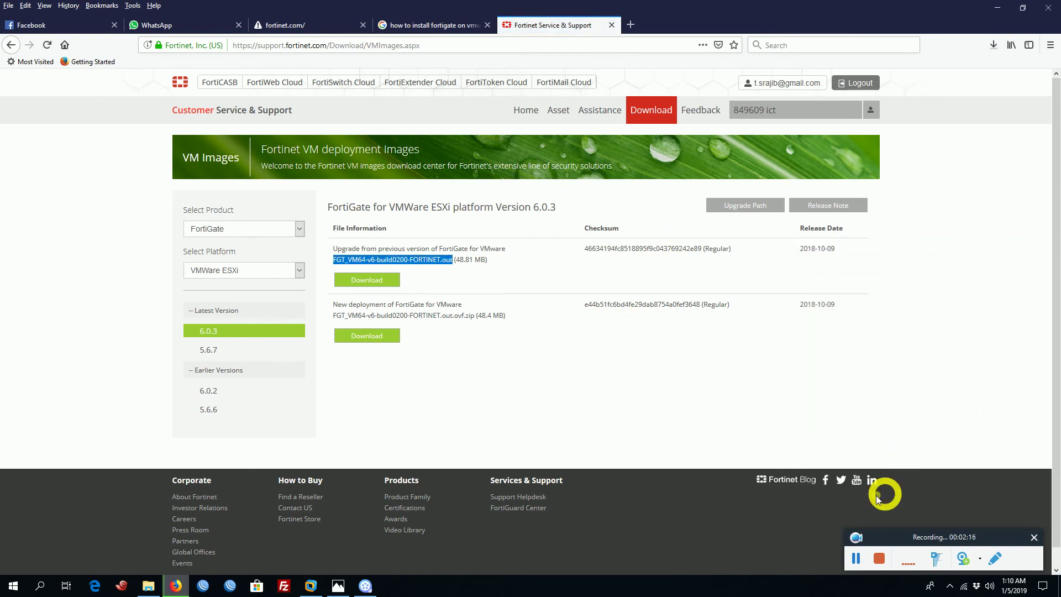
pyautogui.click(990, 46)
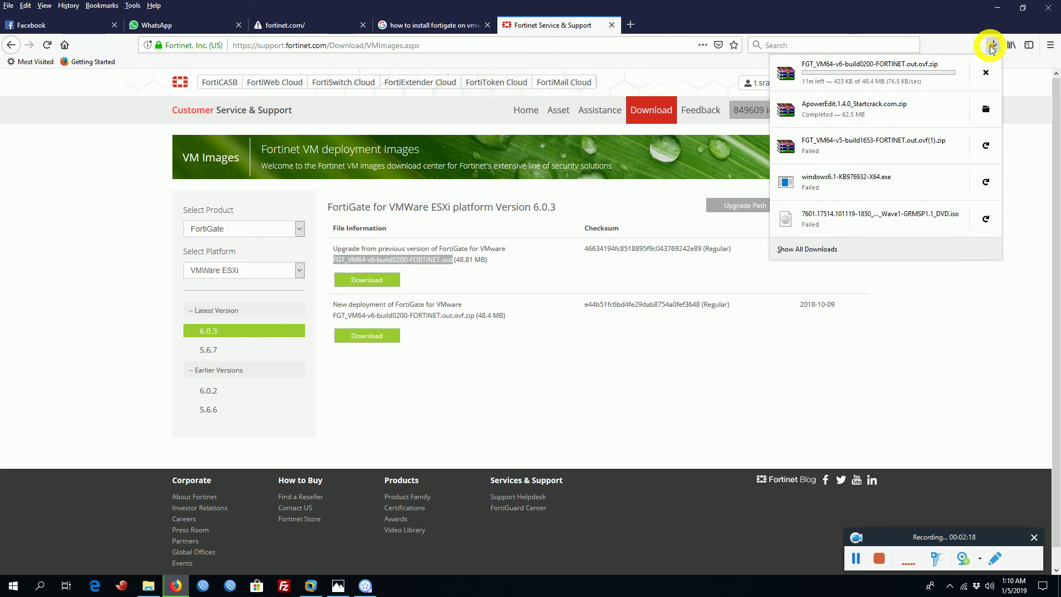
pyautogui.click(991, 46)
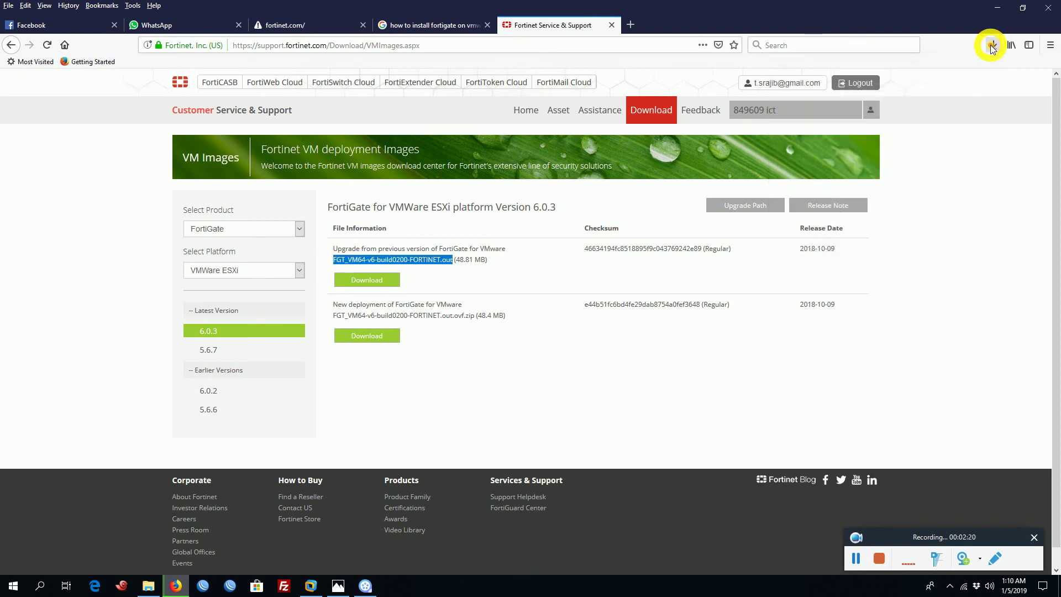
pyautogui.click(991, 46)
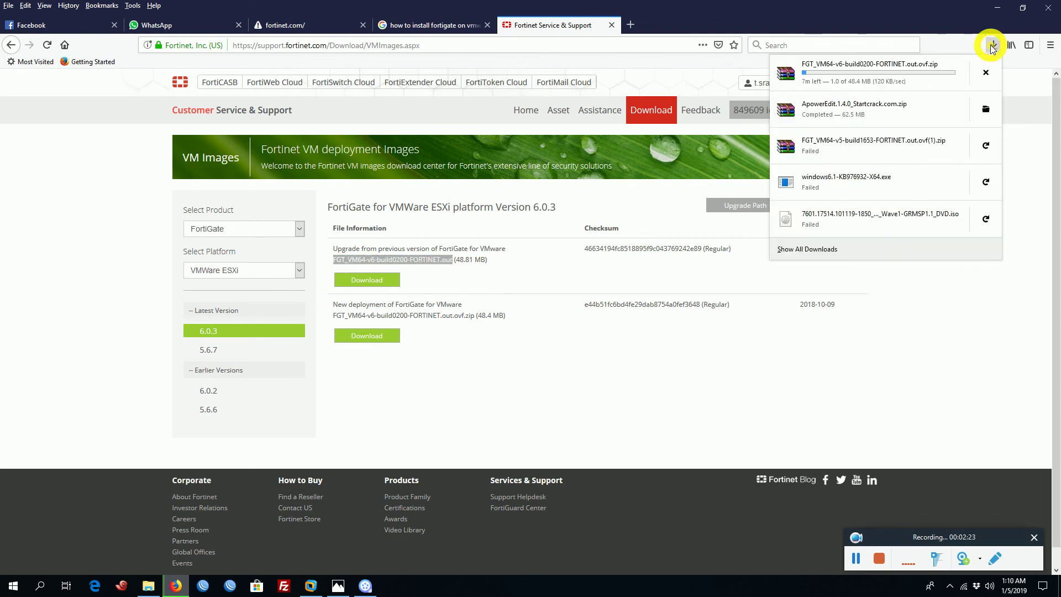
pyautogui.click(991, 46)
pyautogui.click(856, 558)
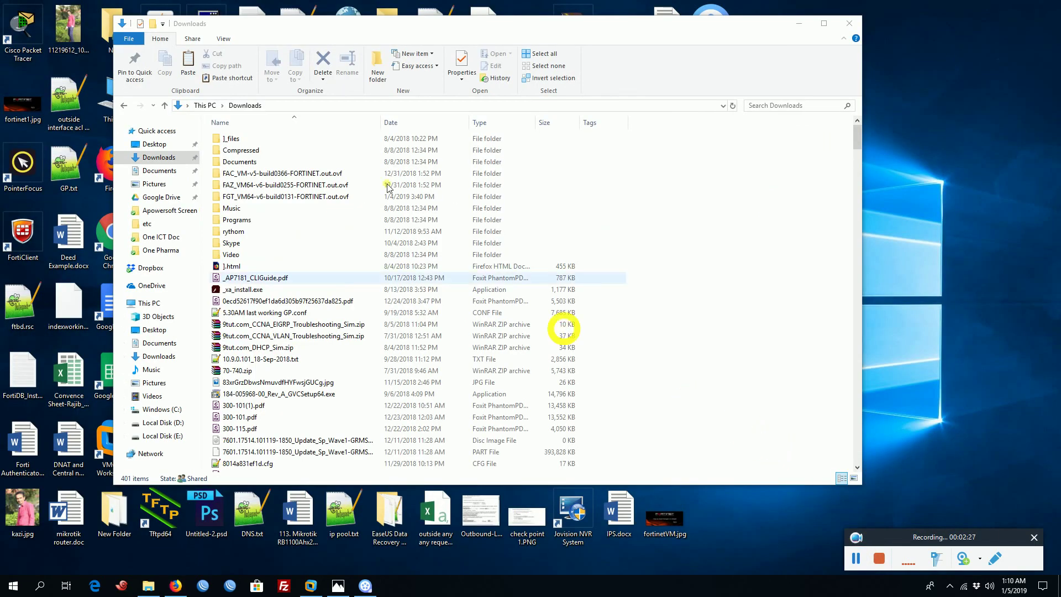
# In File Explorer, open the FGT_VM64-v6-build0131-FORTINET.out.ovf folder in Downloads and launch FortiGate-VM64.ovf in VMware Workstation.
pyautogui.click(284, 105)
pyautogui.click(267, 198)
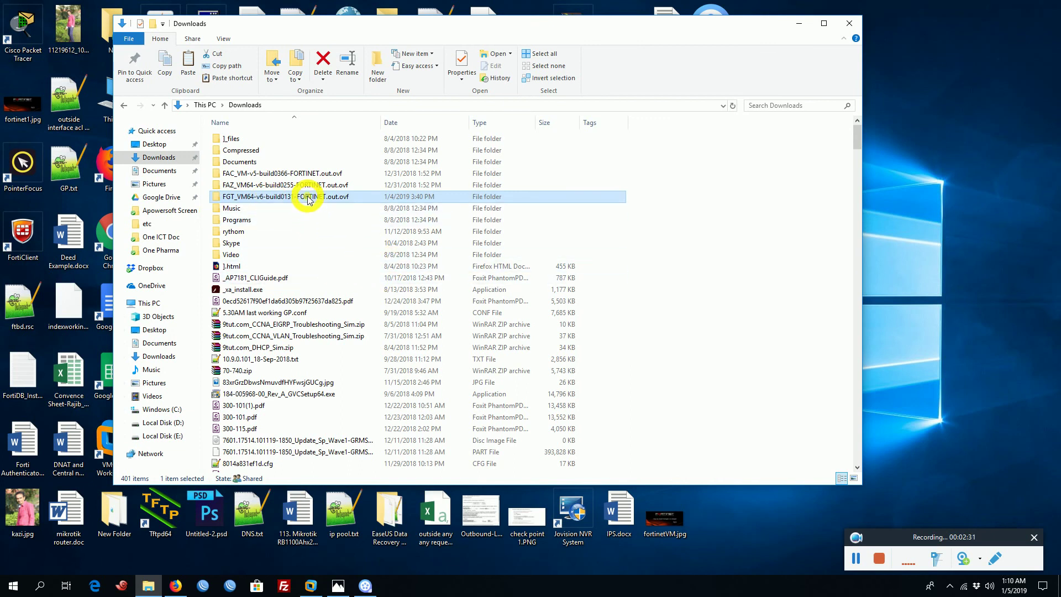
pyautogui.doubleClick(308, 198)
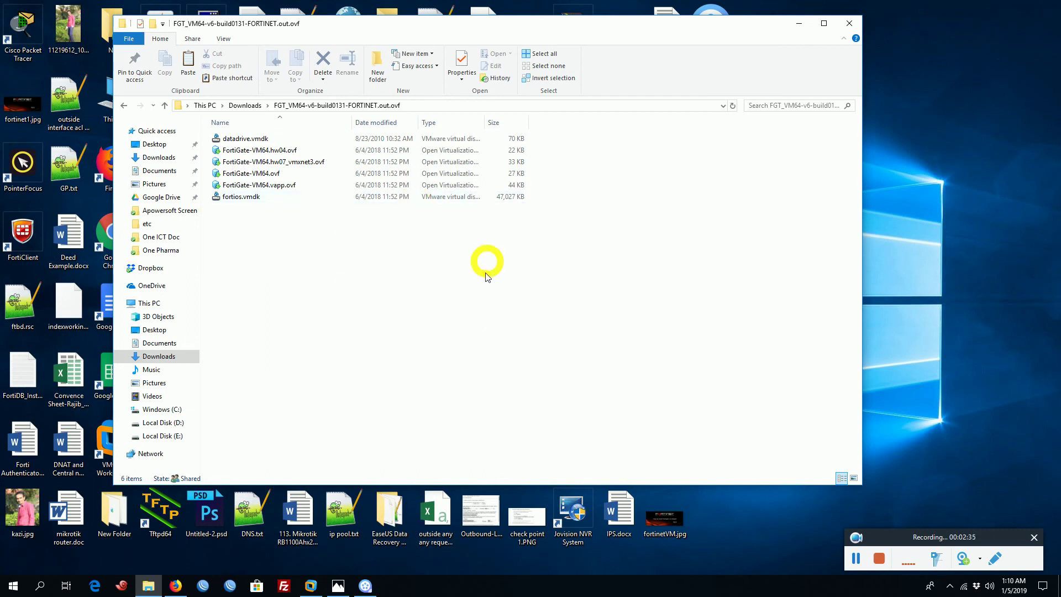
pyautogui.click(264, 173)
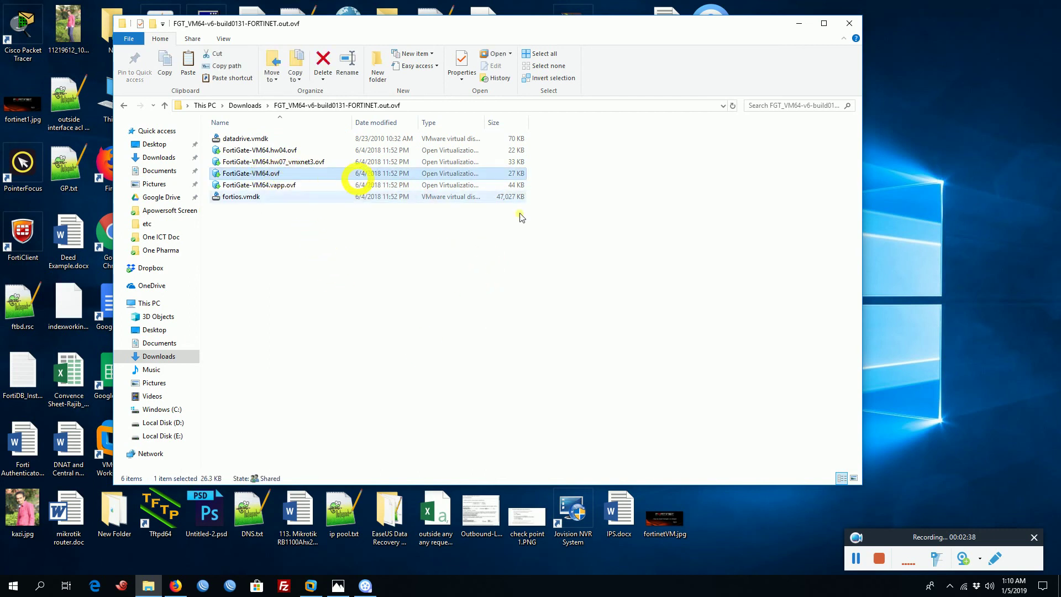
pyautogui.doubleClick(314, 173)
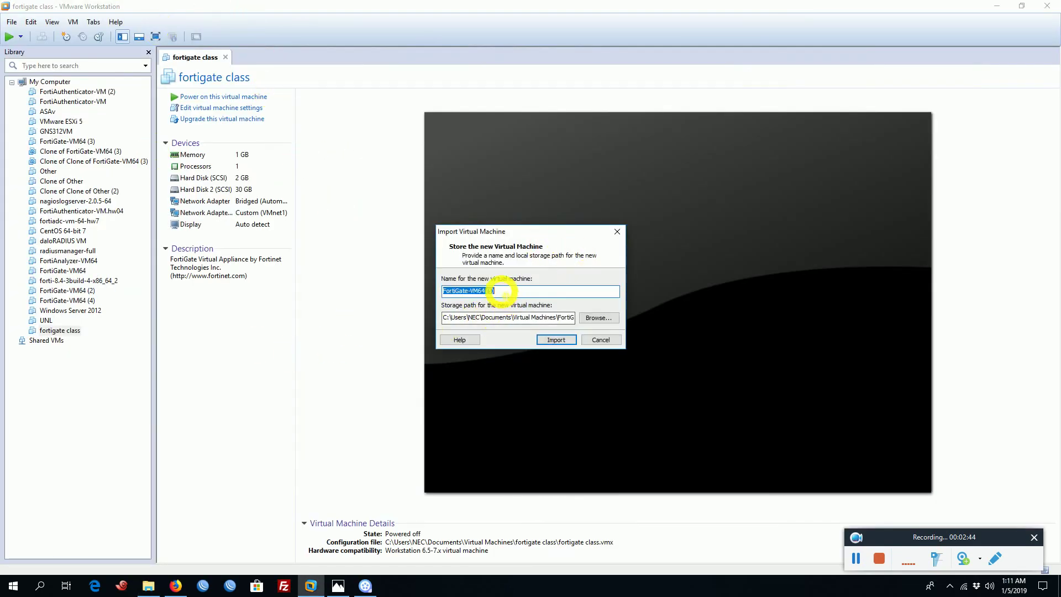
# Import the appliance with the suggested name FortiGate-VM64 (5) and default storage path, accepting the license agreement.
pyautogui.click(501, 291)
pyautogui.moveTo(501, 292); pyautogui.dragTo(417, 281)
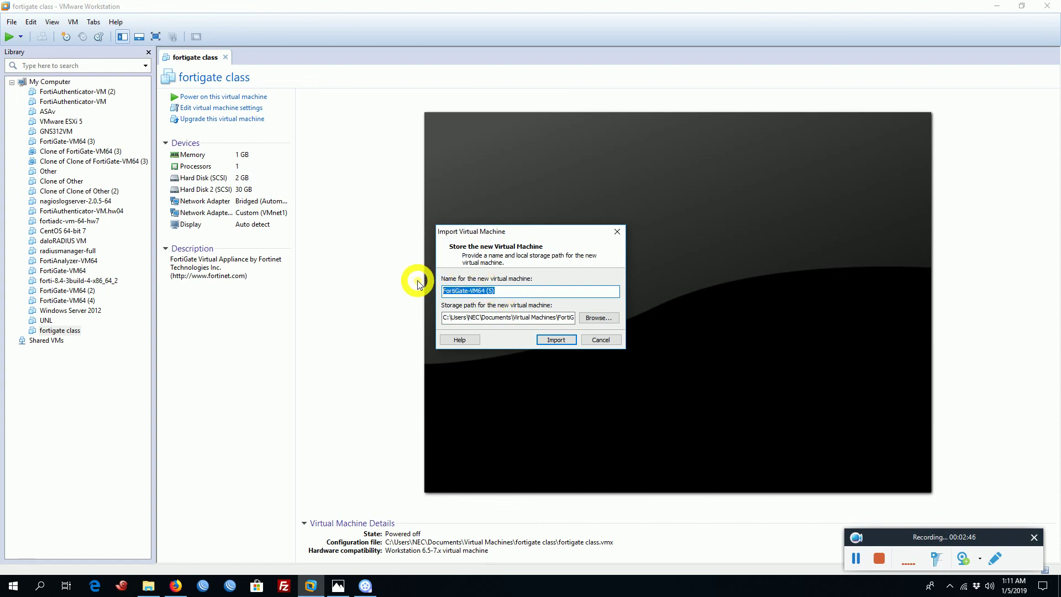
pyautogui.click(556, 340)
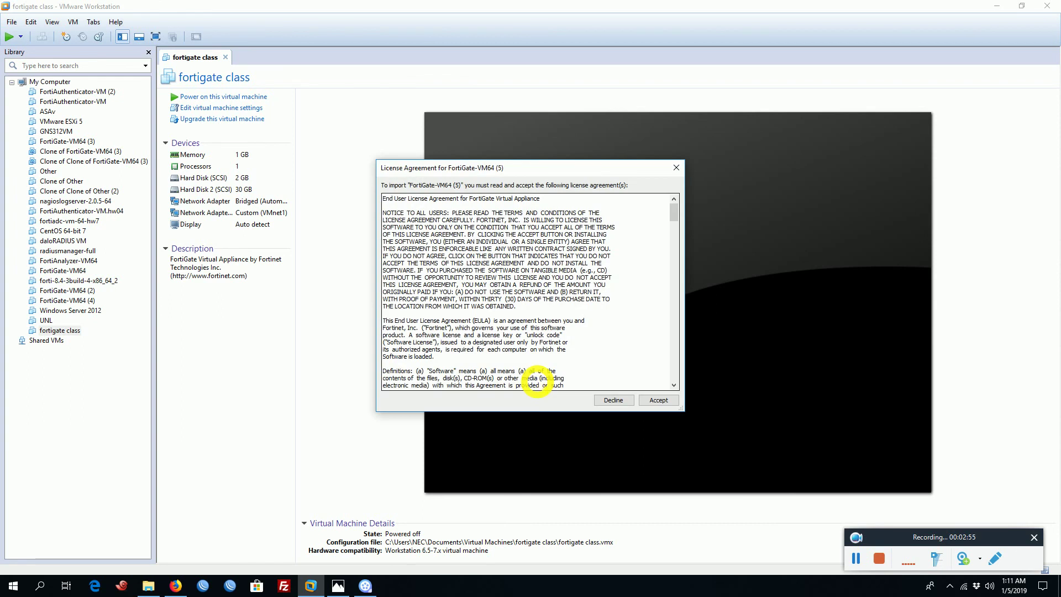
pyautogui.click(656, 401)
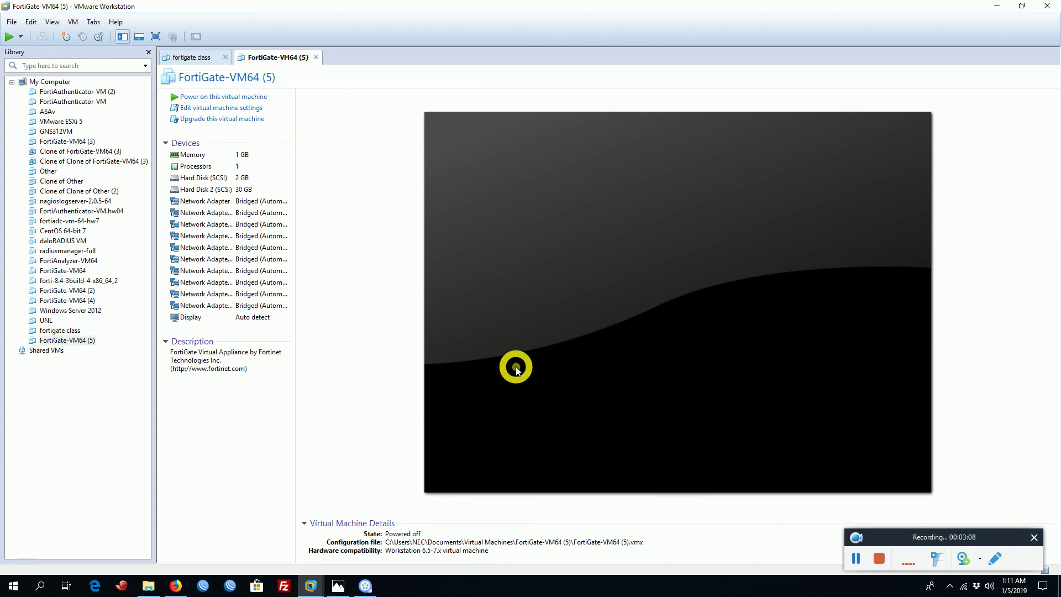
# Review the first network adapter's settings, keep its Bridged connection, and power on the FortiGate-VM64 (5) virtual machine.
pyautogui.click(273, 202)
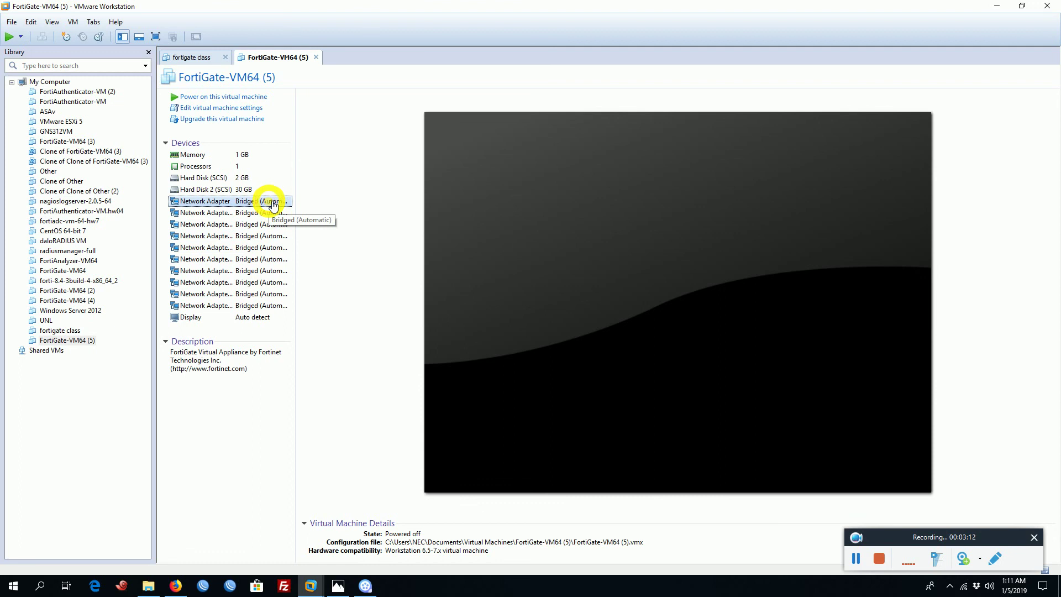
pyautogui.doubleClick(256, 230)
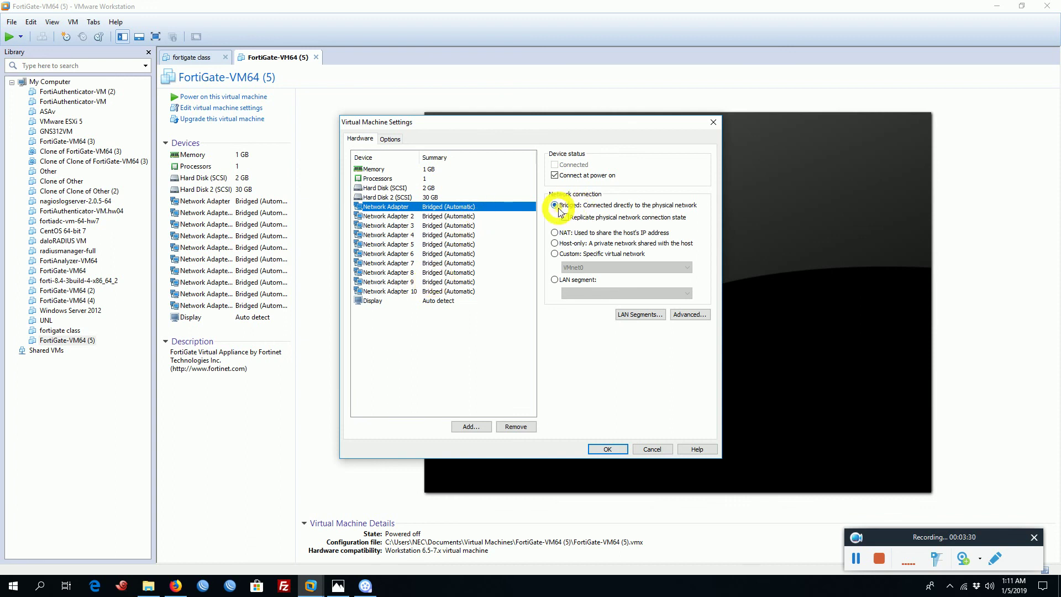
pyautogui.click(607, 449)
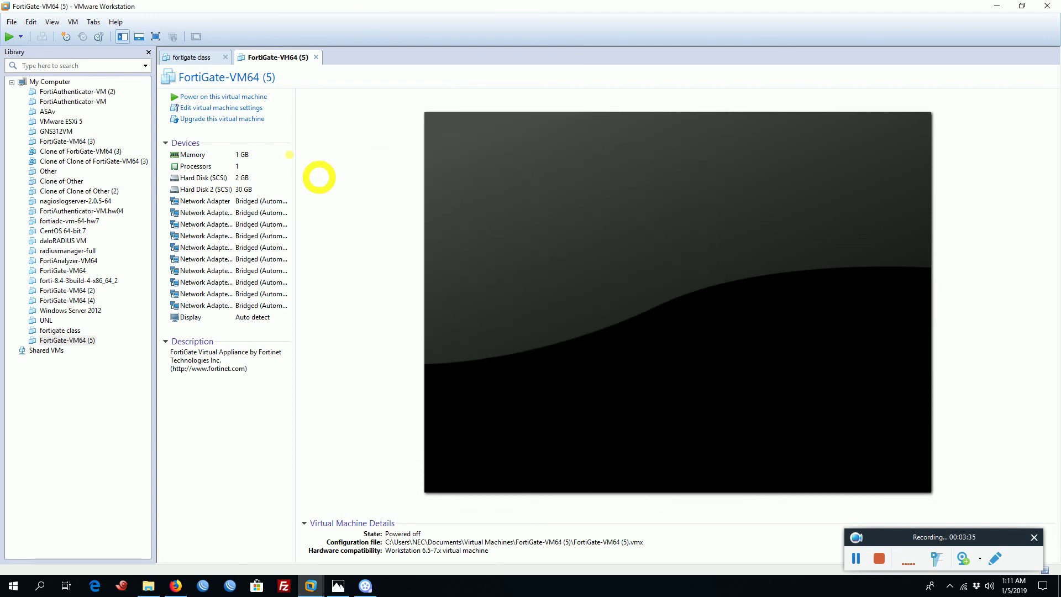
pyautogui.click(221, 98)
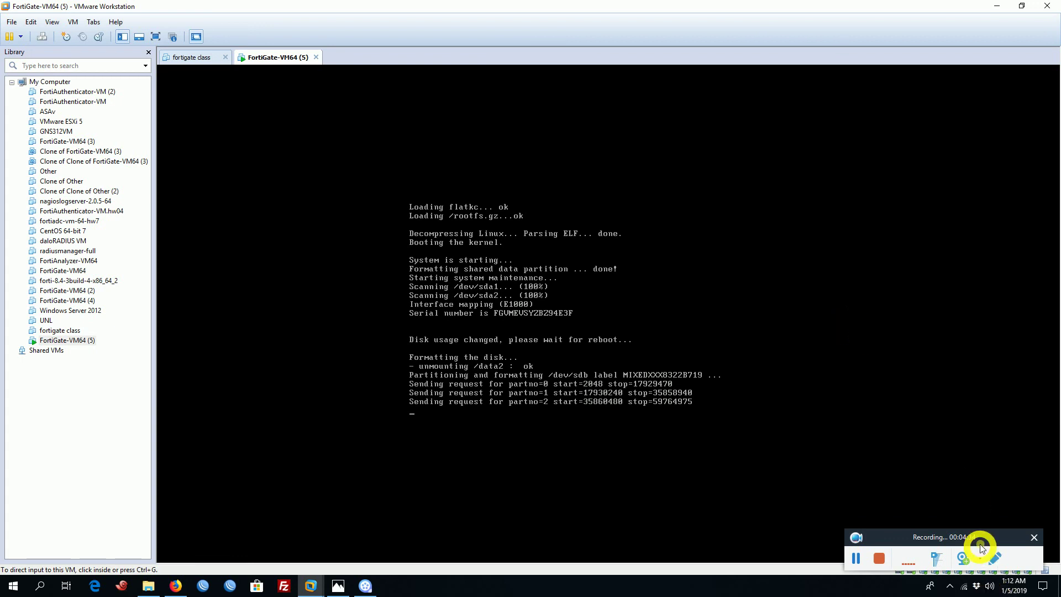
pyautogui.moveTo(980, 536); pyautogui.dragTo(1001, 563)
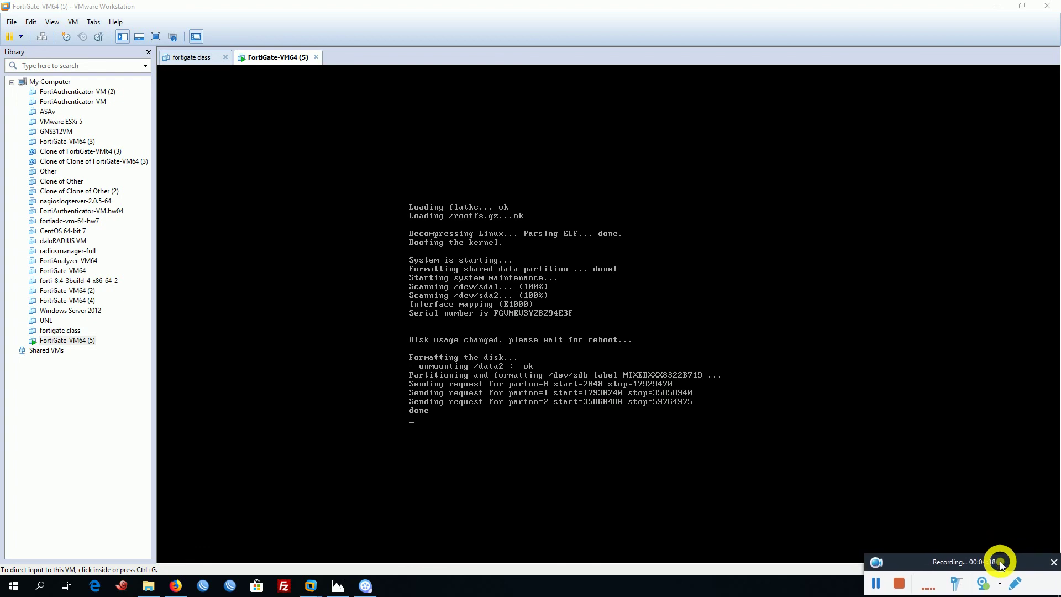